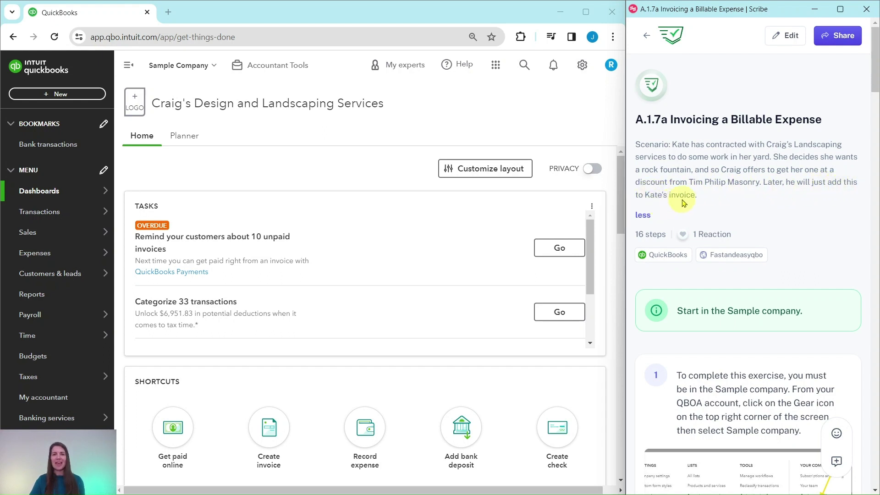
# Start a new expense transaction from the + New menu
pyautogui.scroll(-5, 769, 202)
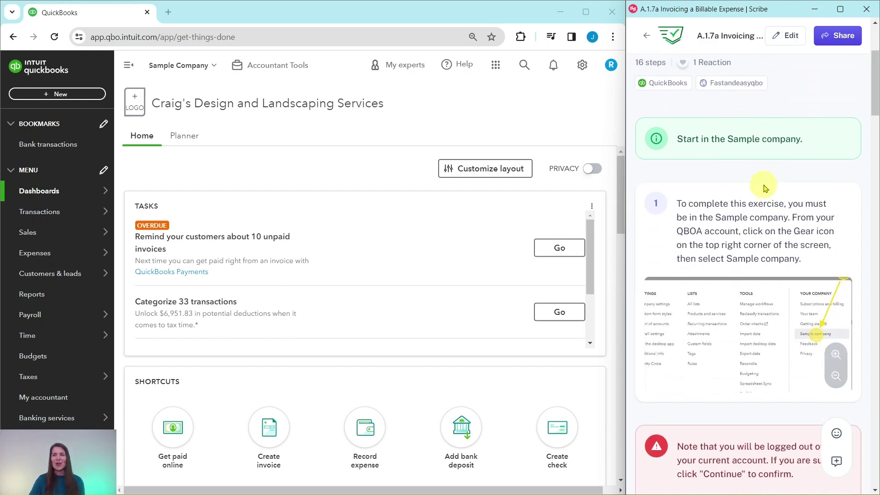
pyautogui.scroll(1, 756, 174)
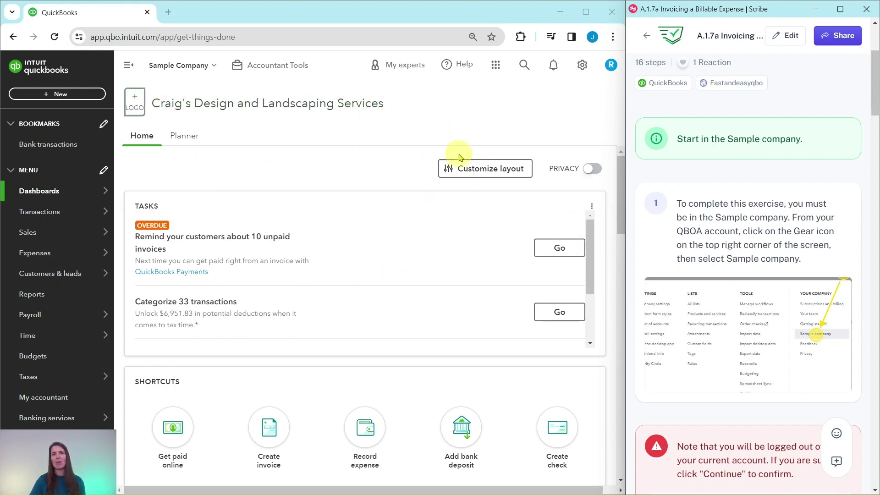
pyautogui.scroll(-10, 742, 247)
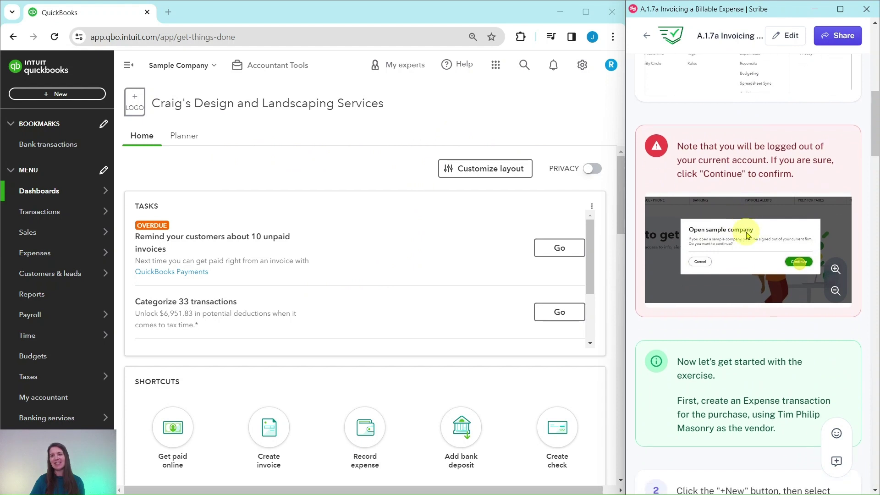
pyautogui.scroll(-3, 749, 232)
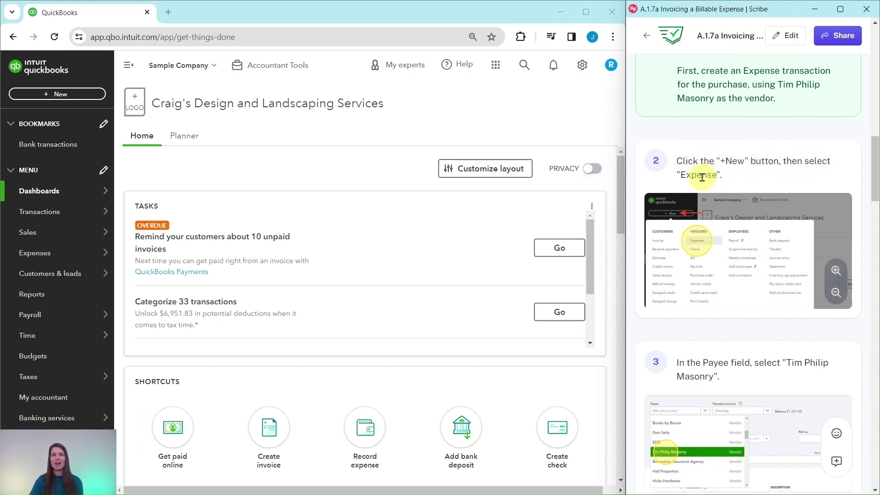
pyautogui.click(57, 97)
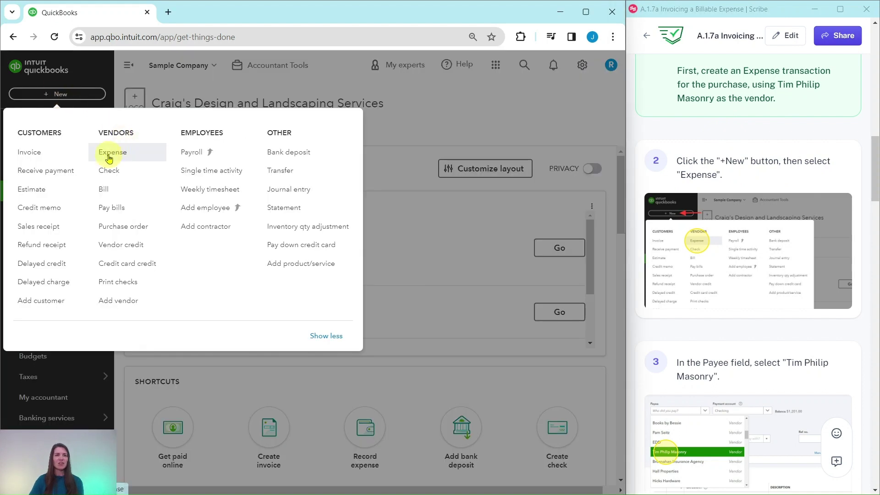
pyautogui.click(114, 153)
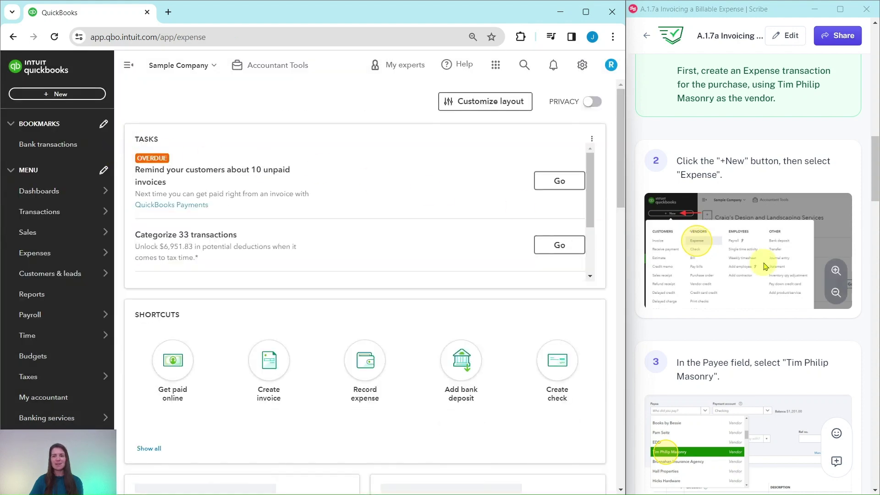
# Set the expense payee to the masonry vendor, bringing up Purchase Order #1002 for $125.00
pyautogui.scroll(-6, 763, 265)
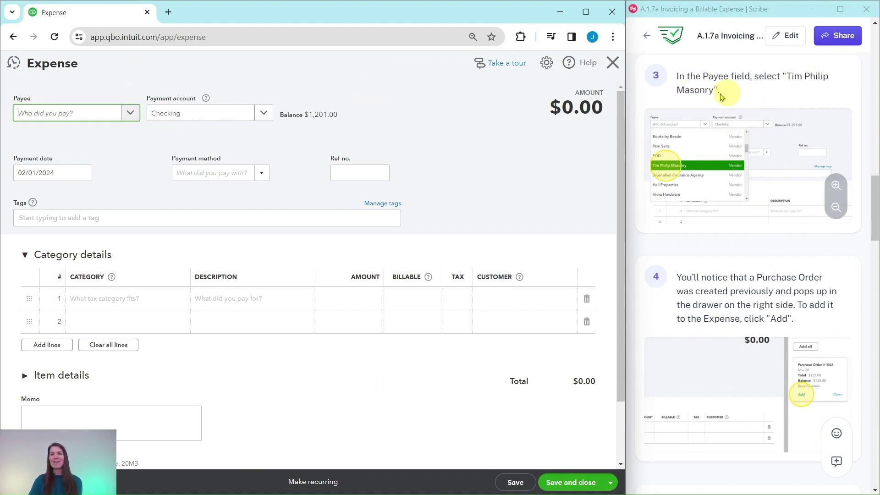
pyautogui.click(71, 112)
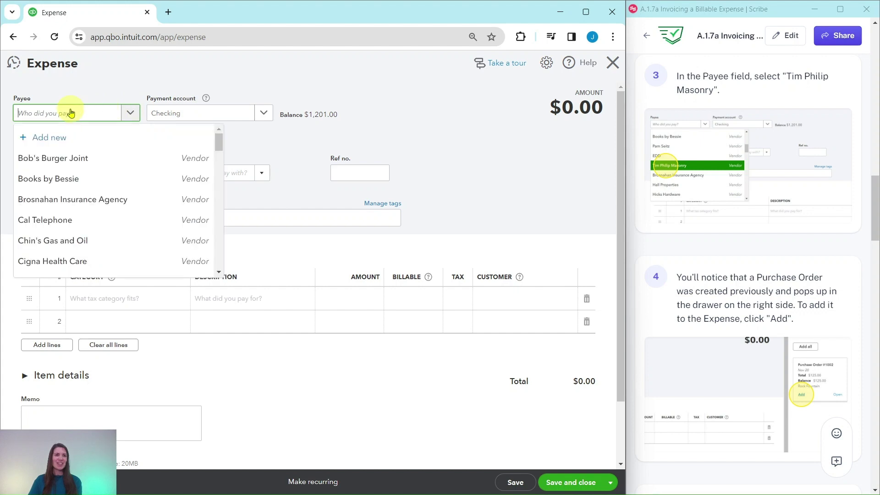
pyautogui.write('tim')
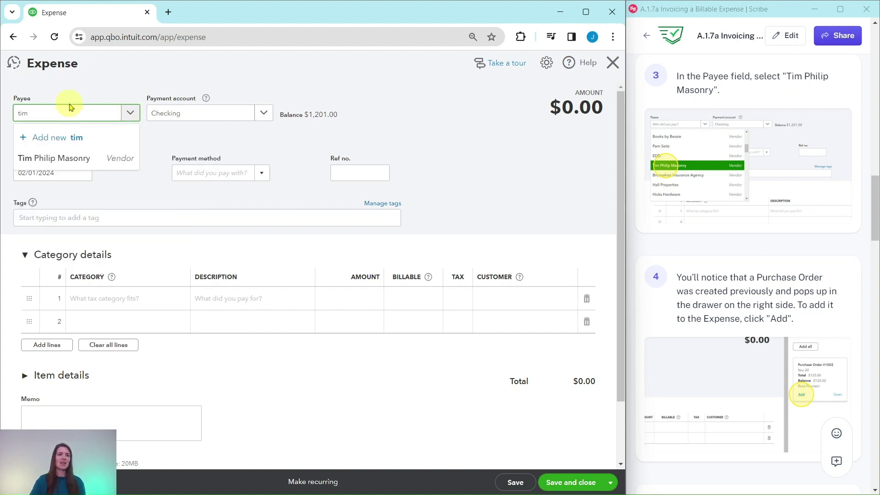
pyautogui.click(69, 158)
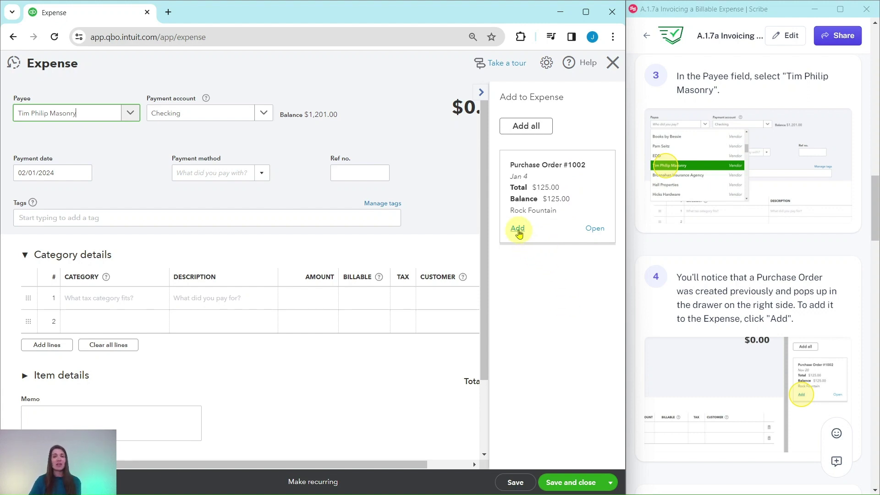
# Add Purchase Order #1002, creating a Rock Fountain item line at qty 1 for $125.00
pyautogui.click(518, 229)
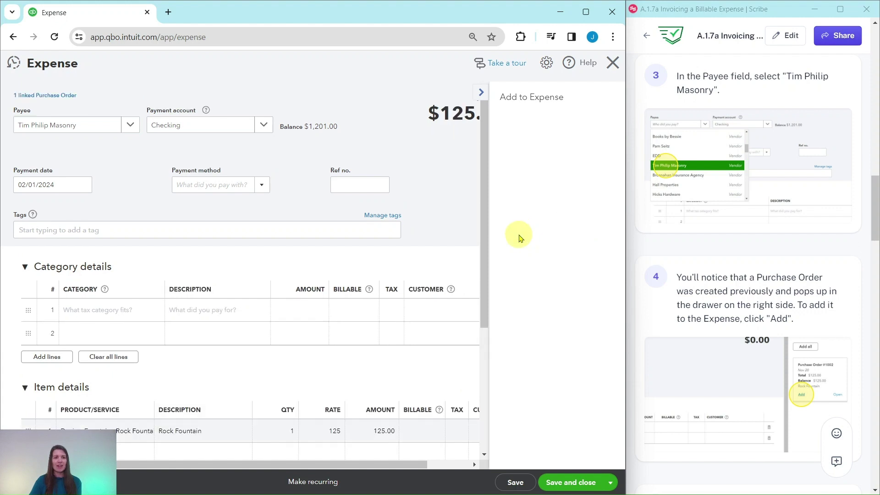
pyautogui.scroll(-8, 752, 249)
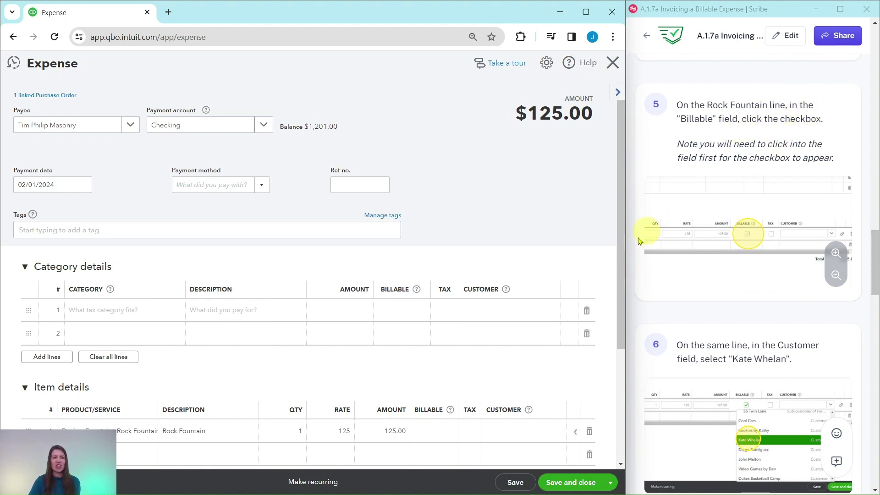
pyautogui.scroll(-3, 477, 320)
pyautogui.scroll(-1, 478, 320)
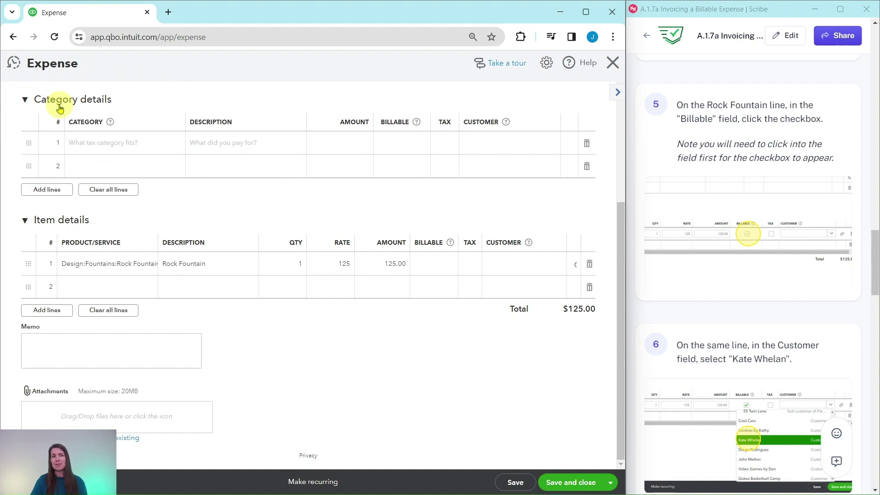
# Collapse the empty category details and tick Billable on the Rock Fountain item line
pyautogui.click(25, 102)
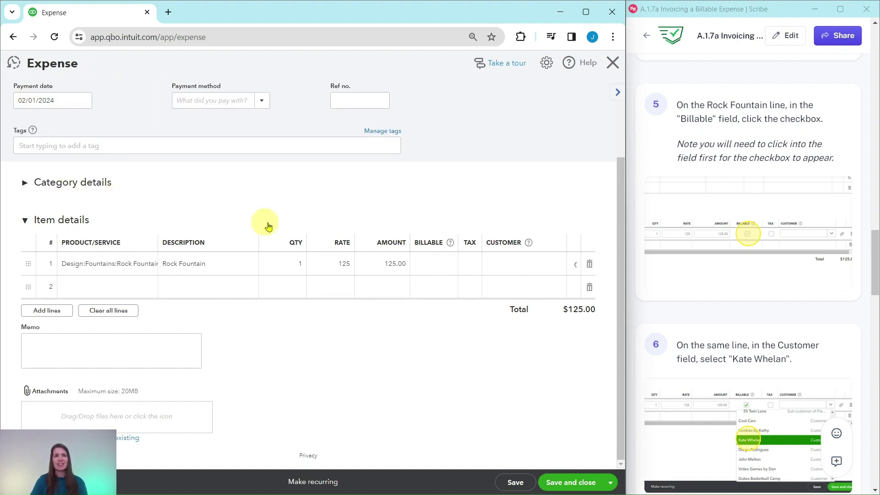
pyautogui.scroll(2, 317, 312)
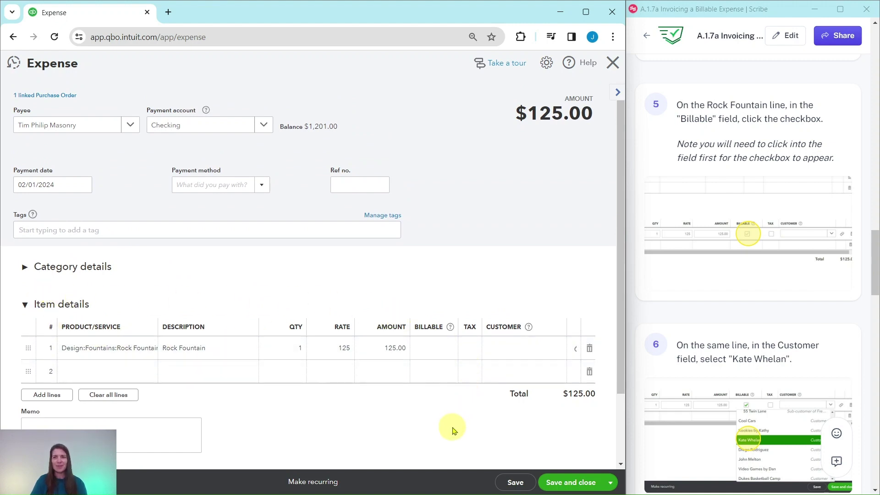
pyautogui.click(433, 348)
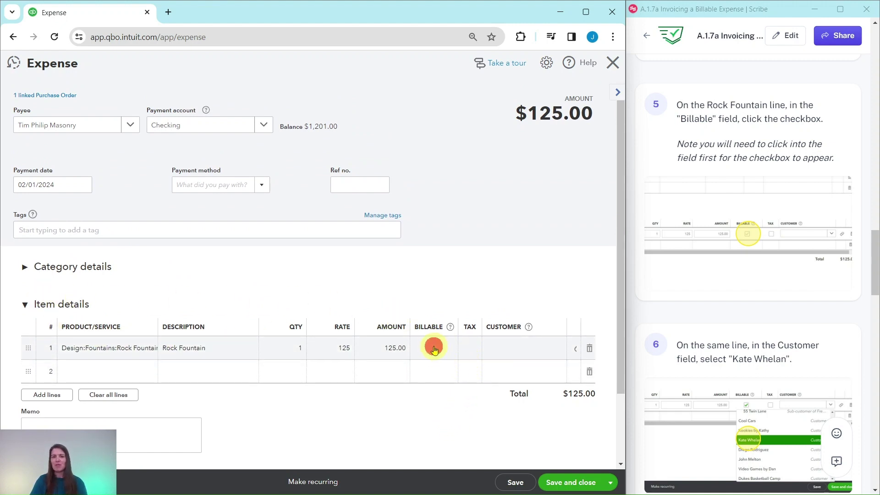
pyautogui.click(435, 350)
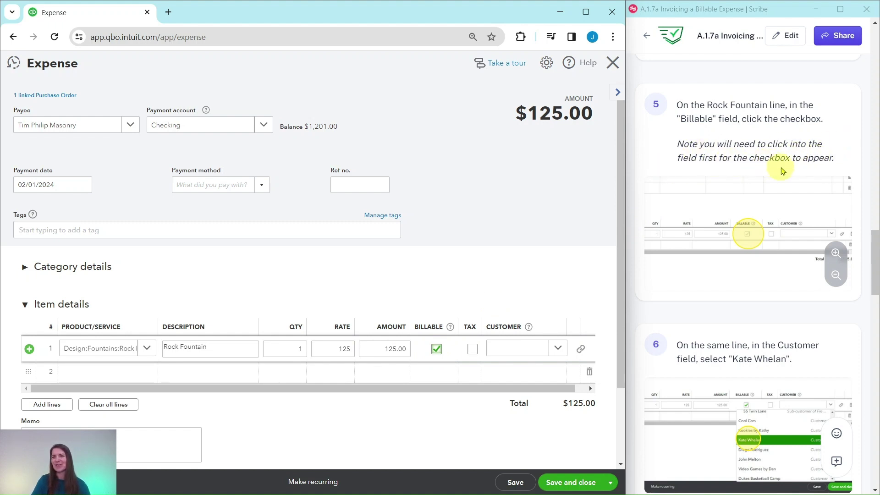
# Pick the target customer in the Rock Fountain line's Customer field
pyautogui.scroll(-5, 788, 204)
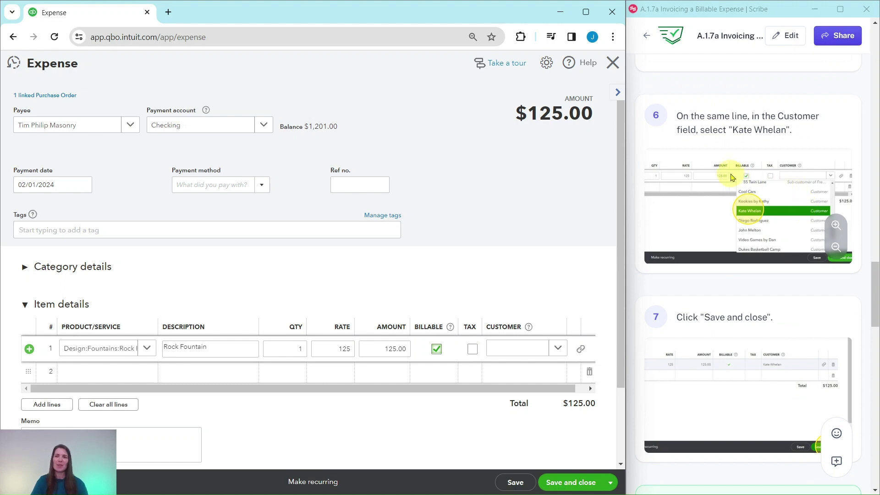
pyautogui.click(519, 351)
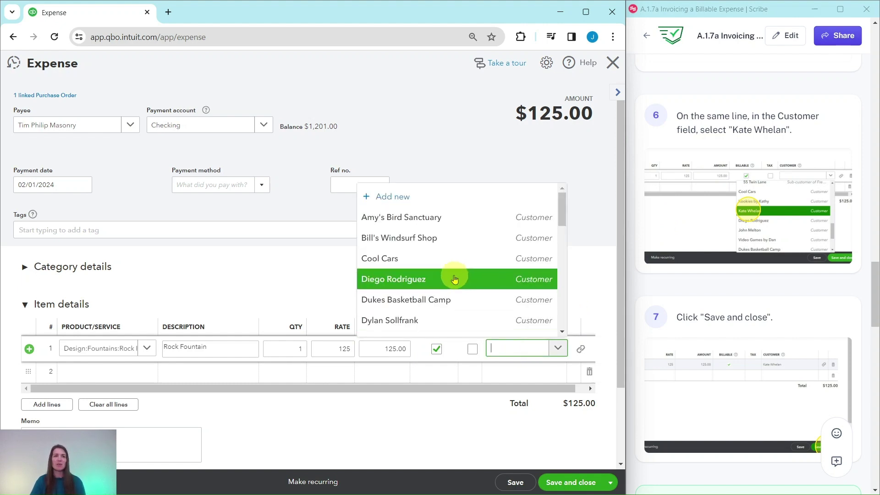
pyautogui.scroll(-5, 444, 262)
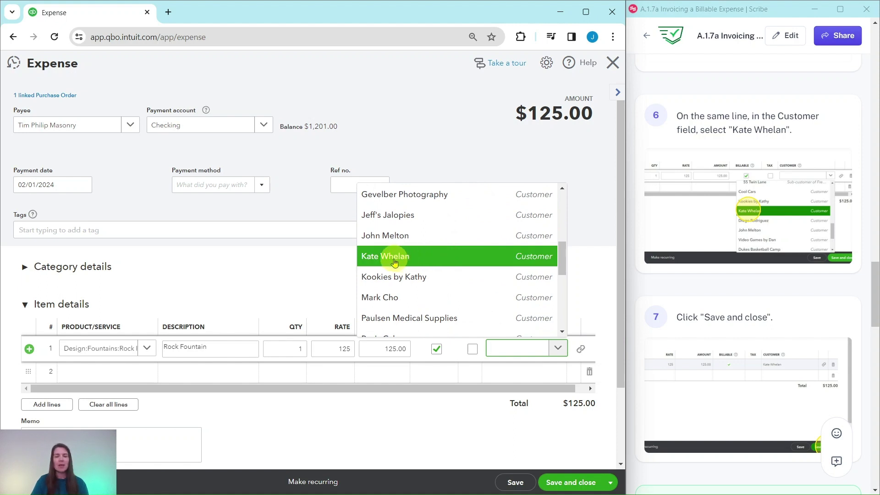
pyautogui.click(401, 261)
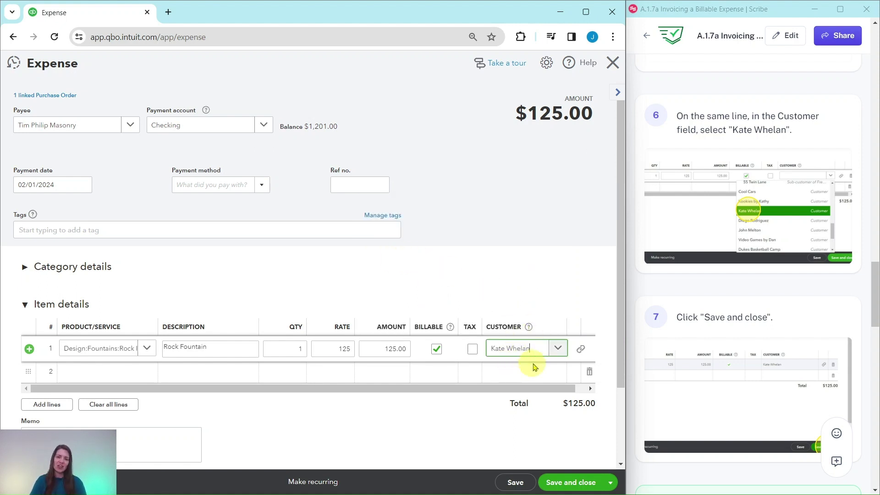
# Save and close the $125.00 billable expense
pyautogui.click(571, 484)
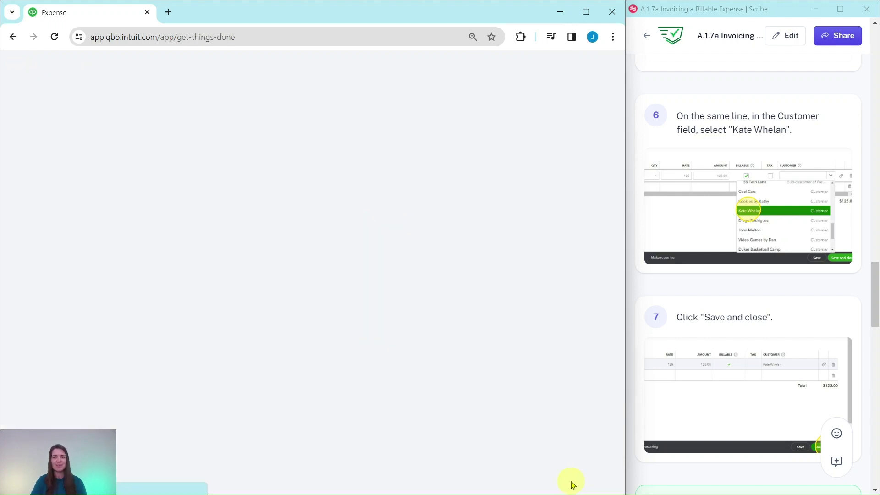
pyautogui.scroll(-9, 688, 322)
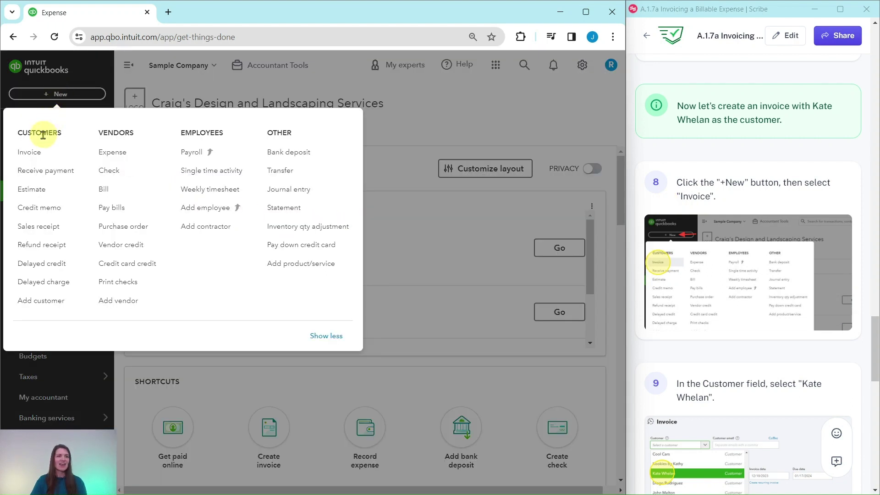
# Start a new invoice and select the customer, surfacing the $125.00 Rock Fountain billable expense
pyautogui.click(34, 158)
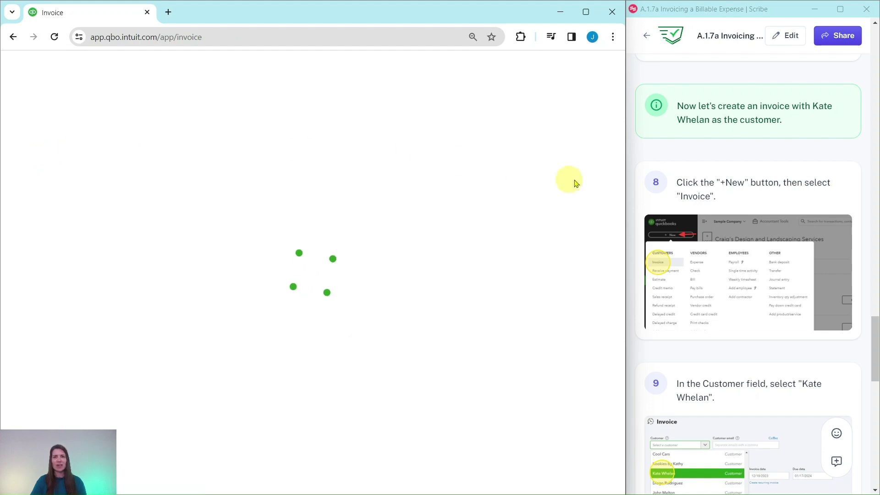
pyautogui.scroll(-6, 769, 223)
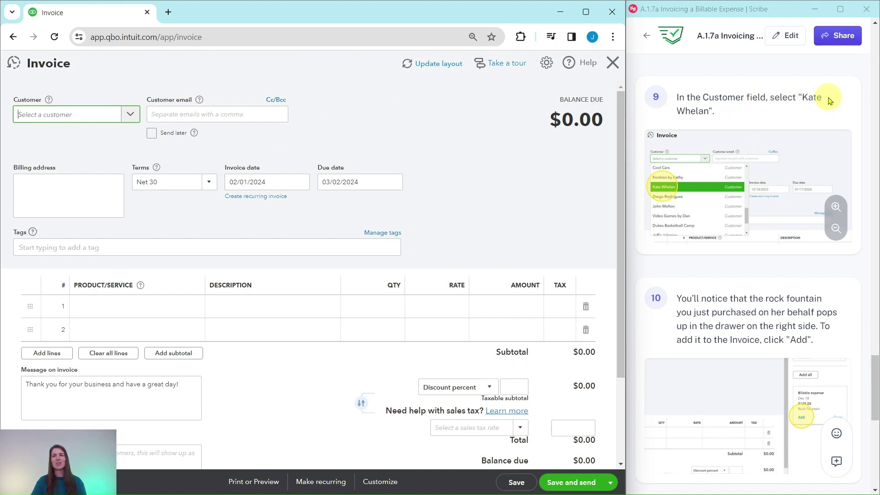
pyautogui.click(64, 114)
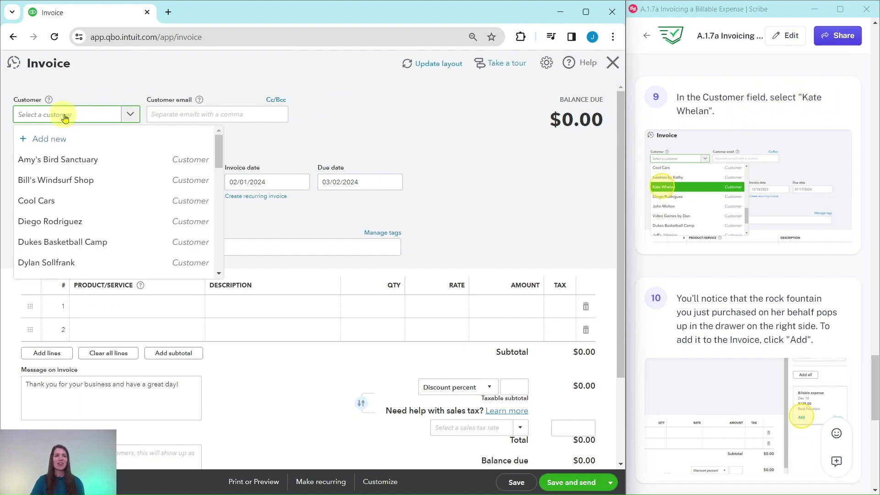
pyautogui.write('kate')
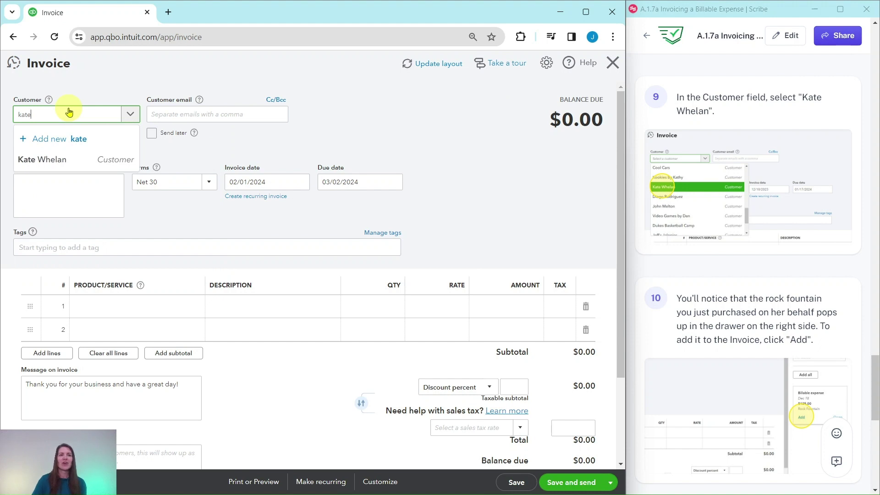
pyautogui.click(50, 159)
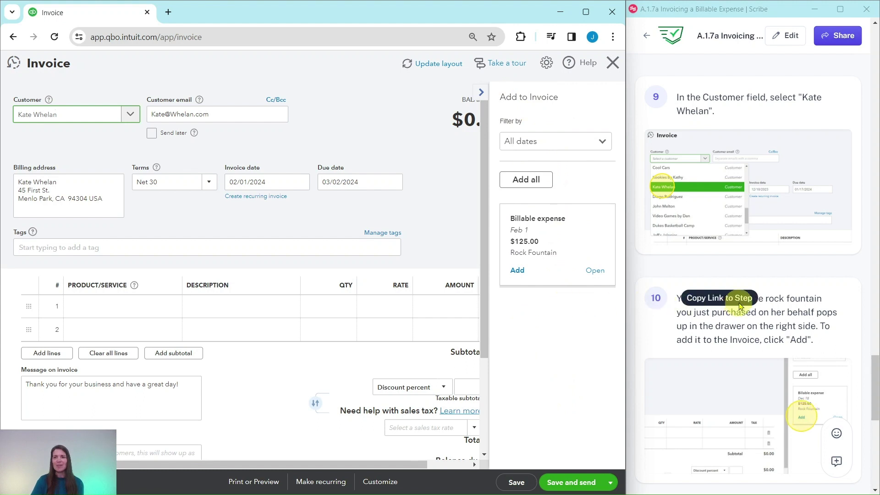
pyautogui.scroll(-2, 743, 299)
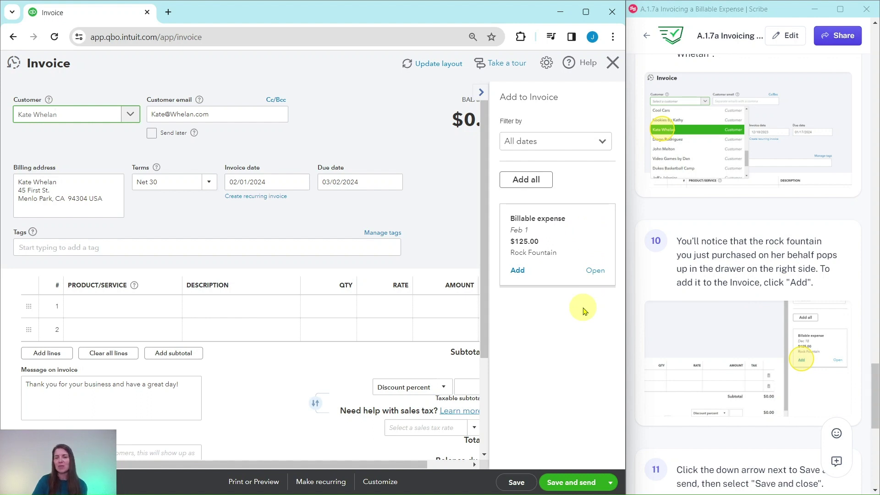
# Add the $125.00 Rock Fountain billable expense as the invoice's first line
pyautogui.click(517, 271)
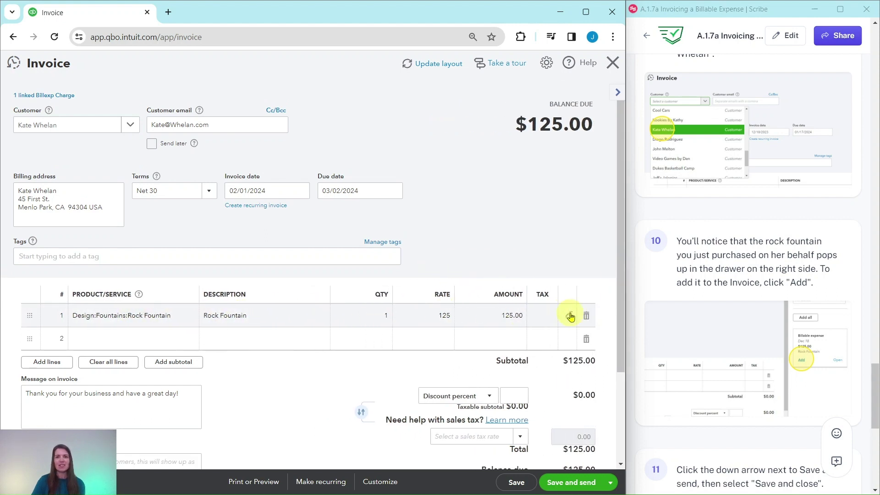
pyautogui.scroll(-8, 742, 209)
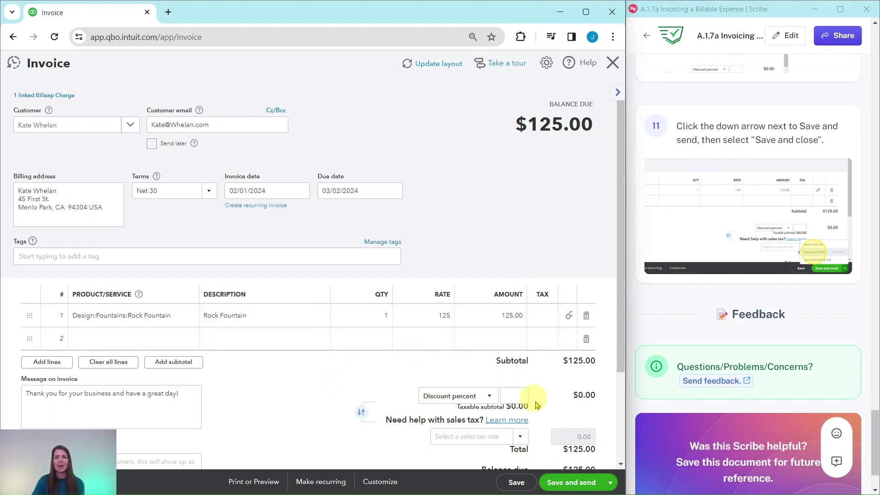
# Save and close the invoice via the Save and send dropdown
pyautogui.click(611, 484)
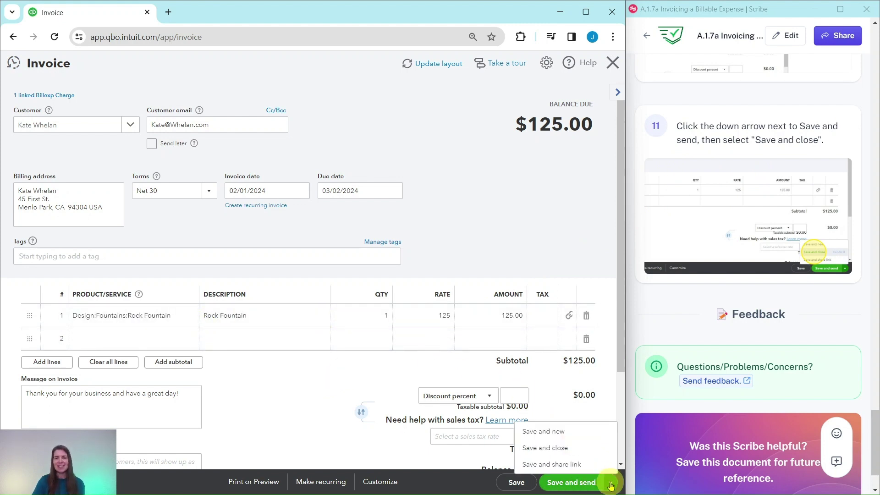
pyautogui.click(544, 450)
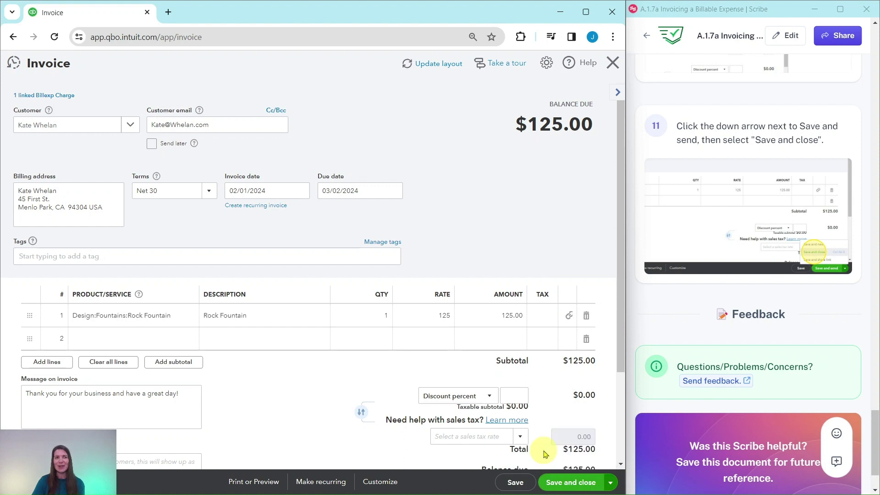